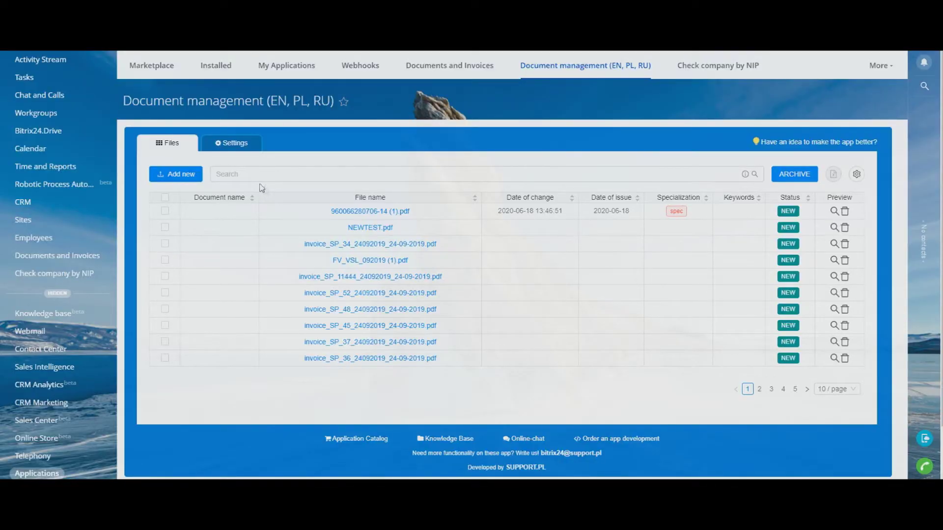
Upload Umova (1).pdf into Document management with Add new.
click(190, 178)
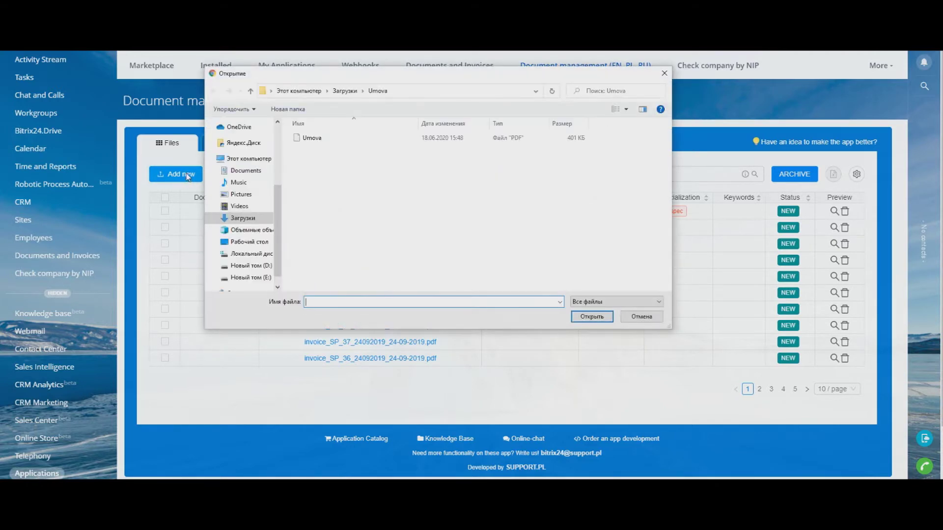
double_click(327, 140)
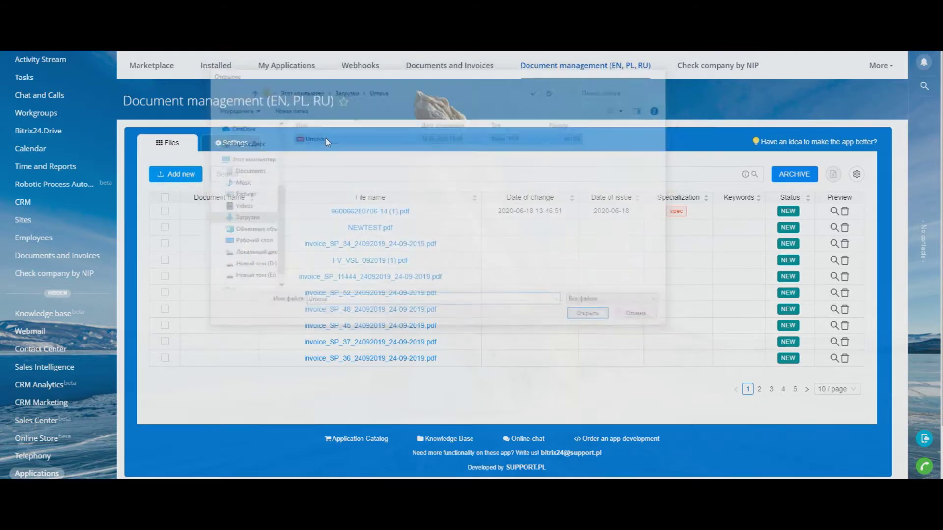
Give Umova (1).pdf receiving date 2020-06-18, type Regular document and name Umova.
click(388, 214)
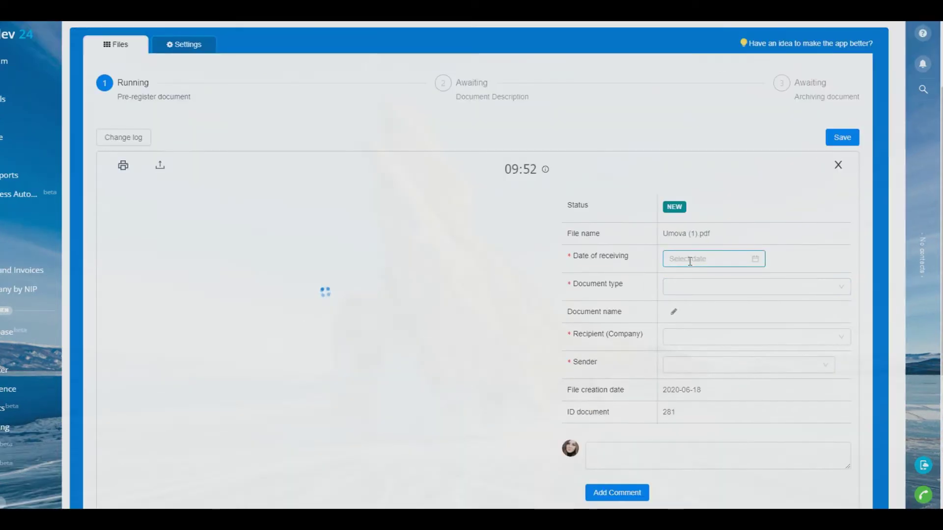
click(690, 260)
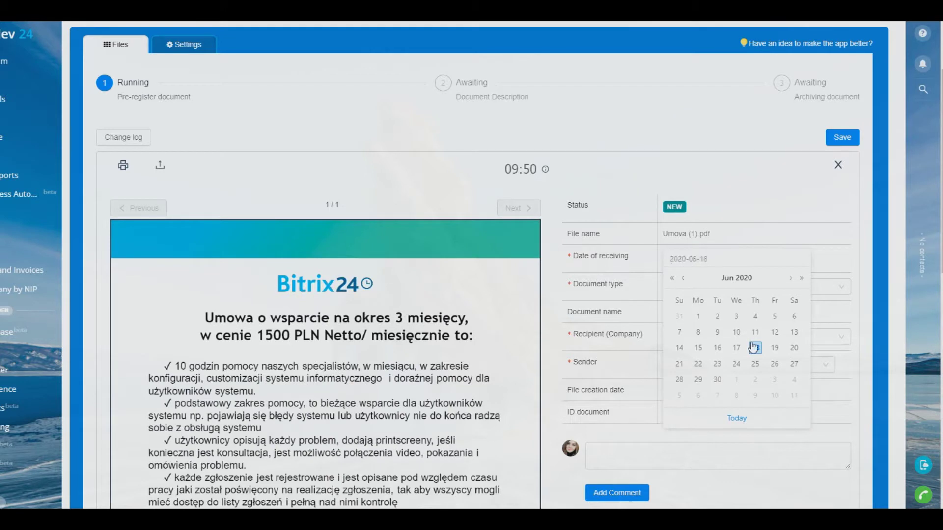
click(753, 348)
click(689, 289)
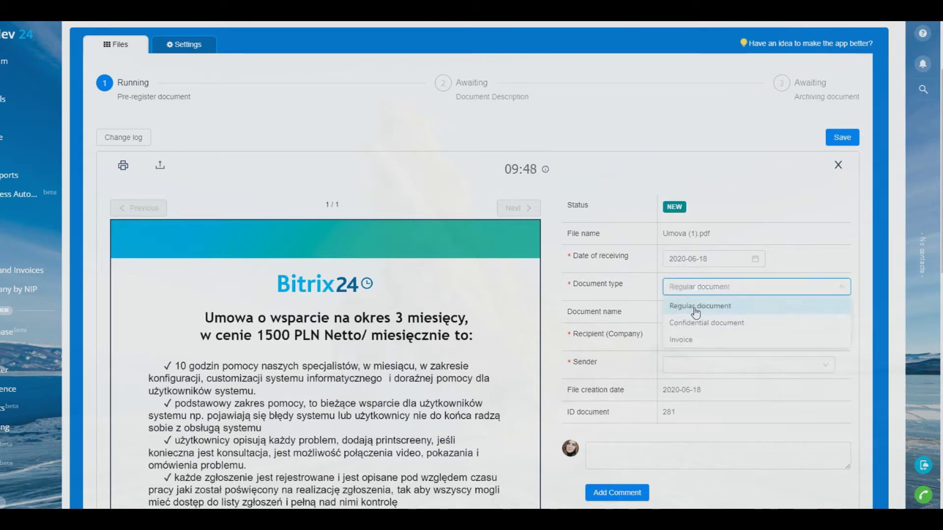
click(695, 306)
click(676, 315)
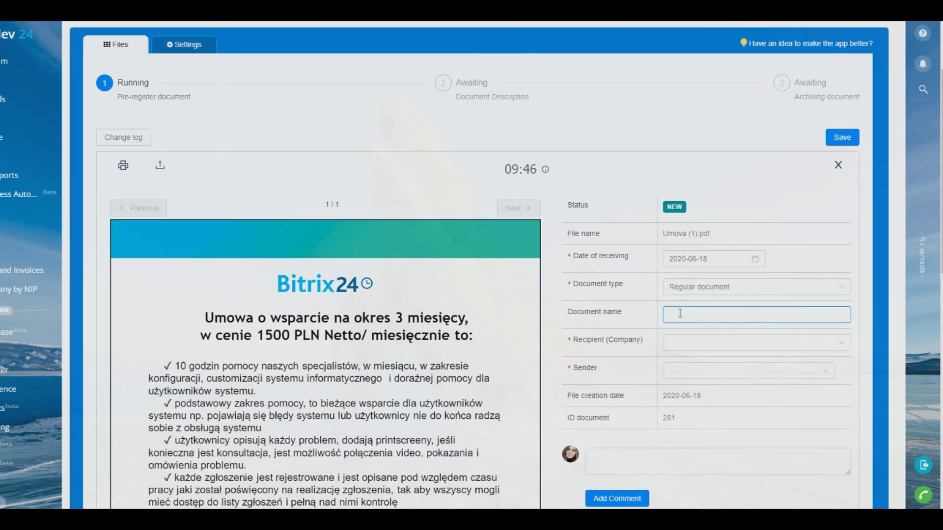
click(680, 313)
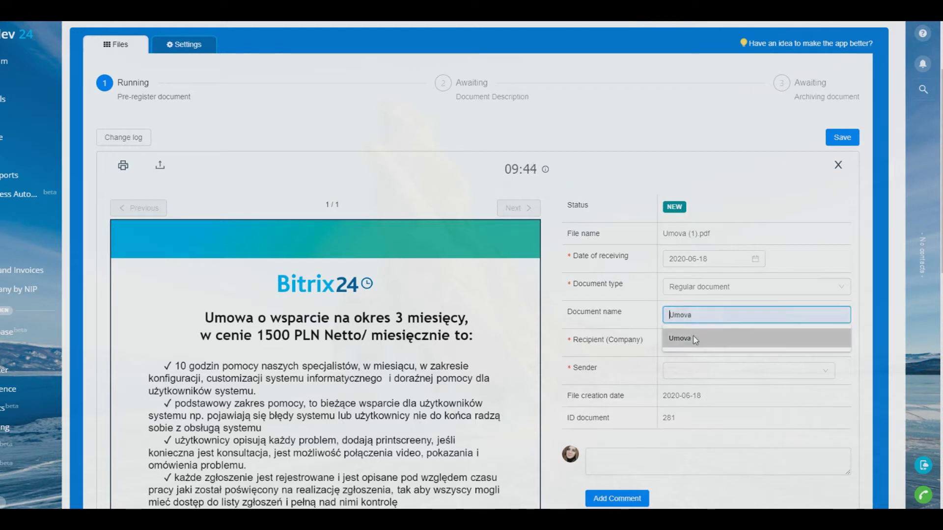
click(682, 338)
Set Support PL as recipient and sender, and post a comment reading "Comment".
click(685, 343)
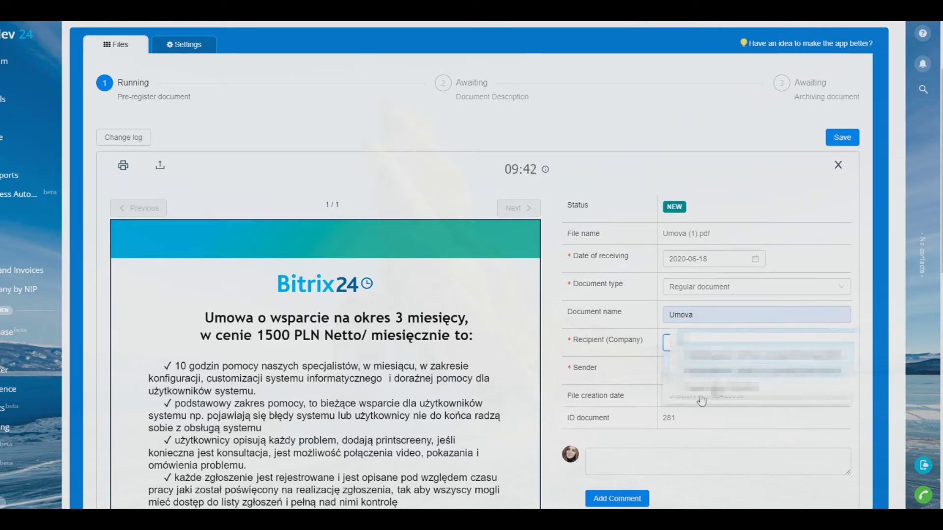
click(711, 355)
click(688, 370)
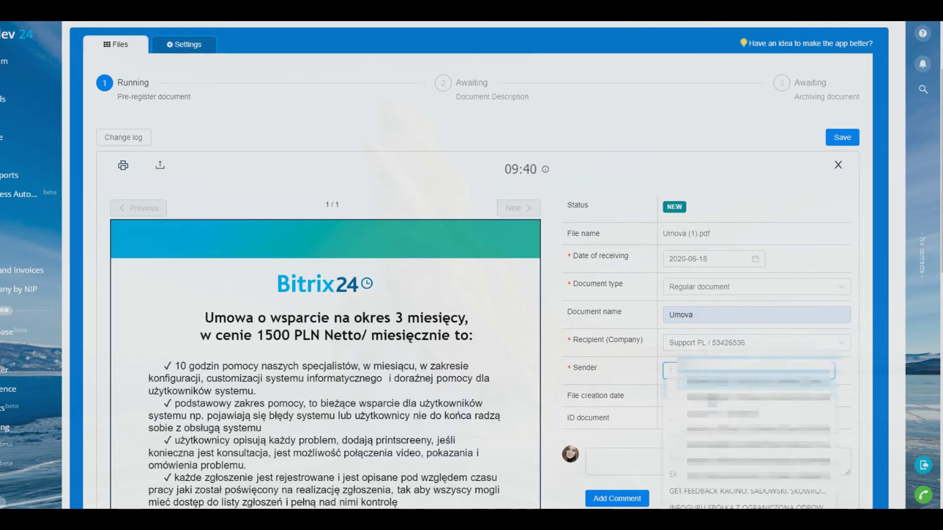
click(700, 388)
click(697, 390)
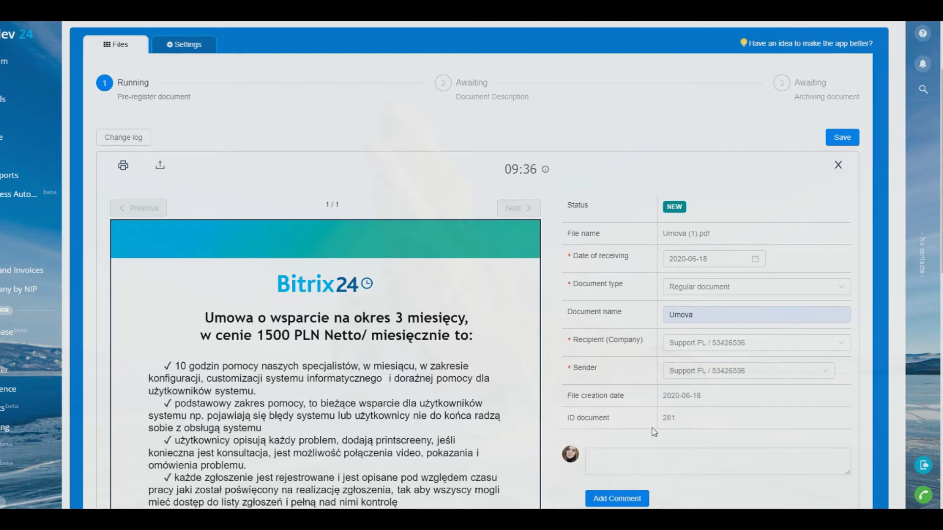
click(619, 454)
text(Comment)
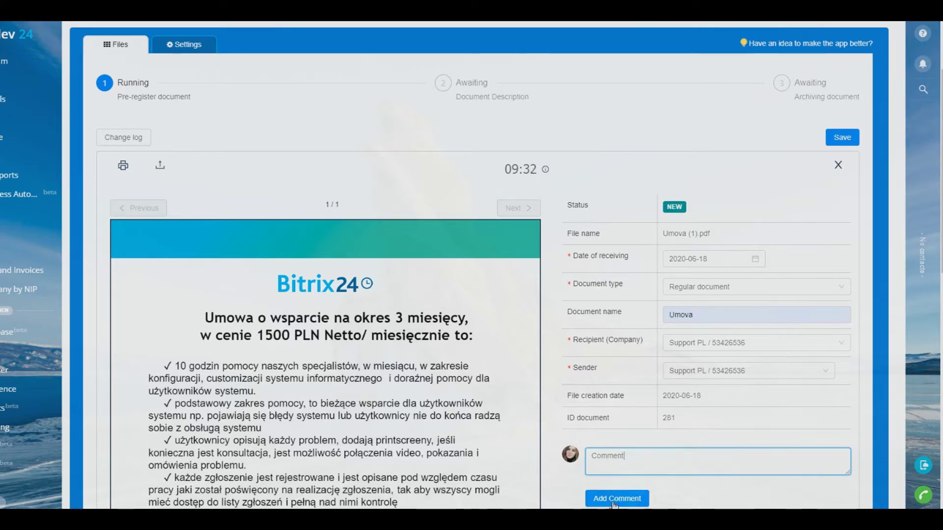
click(616, 499)
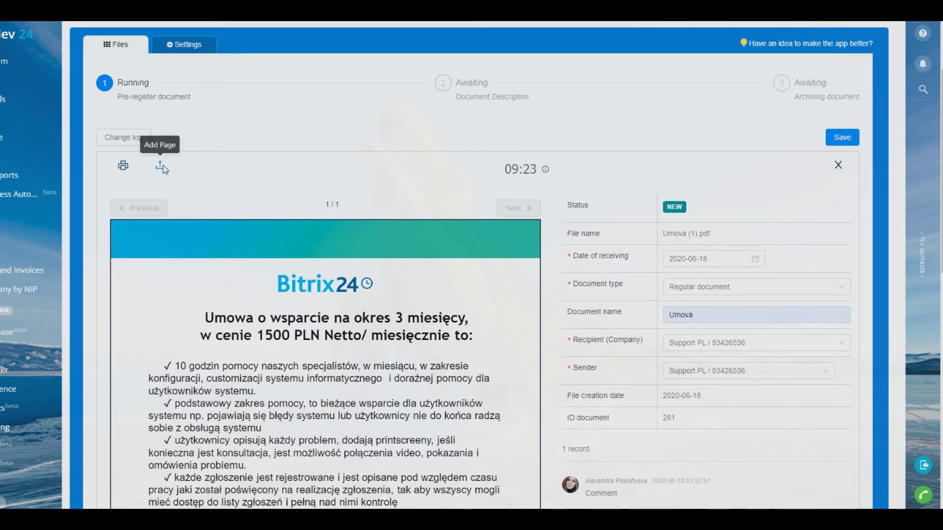
Save the Umova pre-registration so it lists with REGISTER status.
click(124, 140)
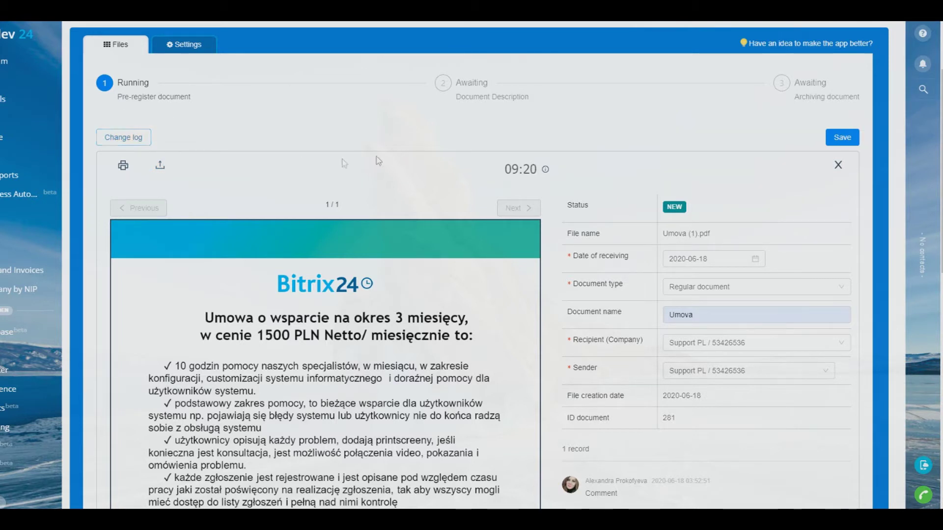
click(844, 140)
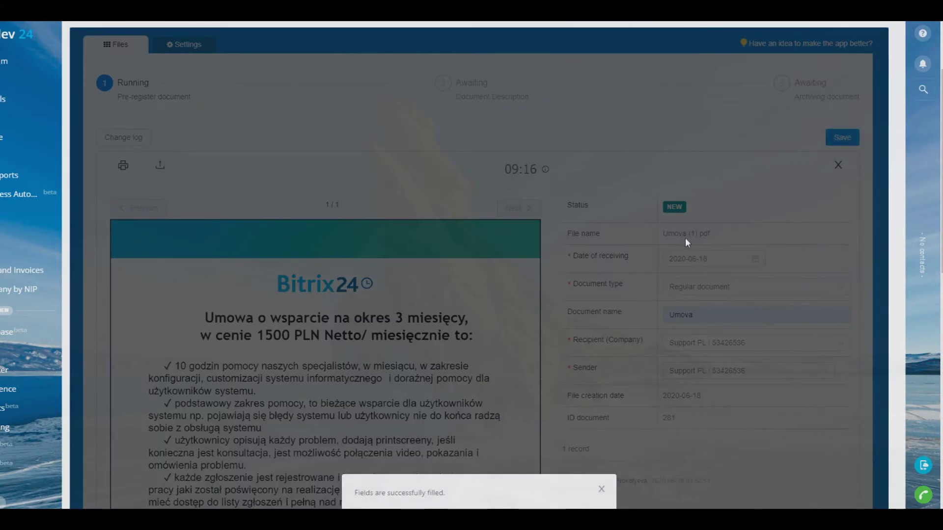
scroll(631, 343, down, 2)
click(592, 426)
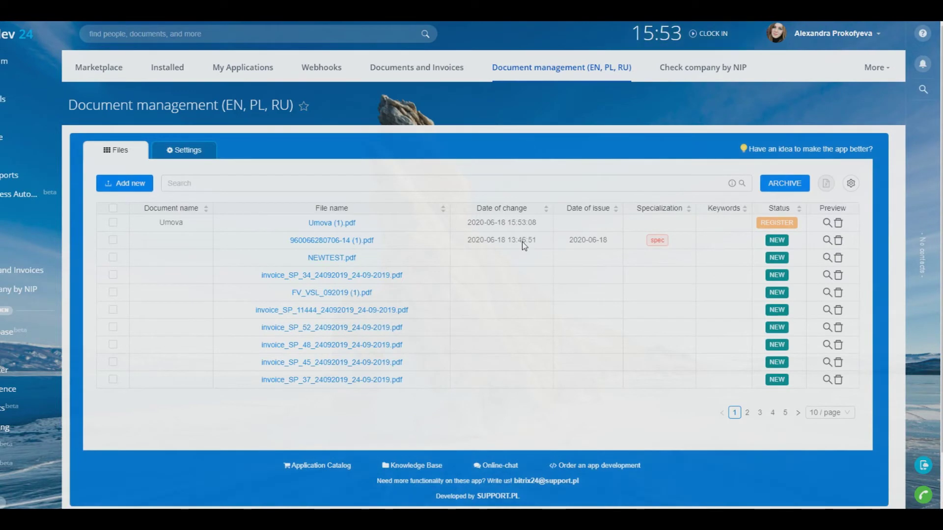
Reopen Umova (1).pdf at its Document Description stage.
click(330, 225)
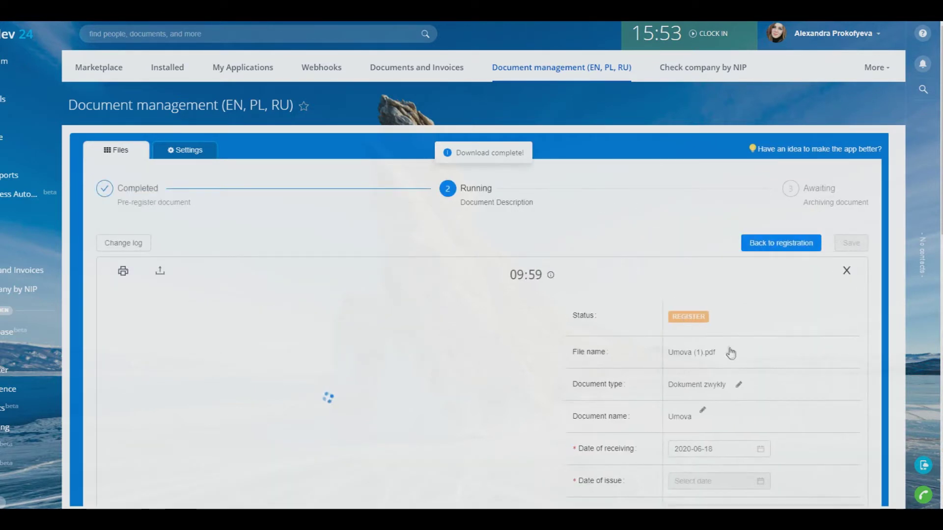
scroll(731, 351, down, 3)
Set the Umova issue date to 2020-06-18 and registration number to 2020/10.
scroll(731, 347, down, 2)
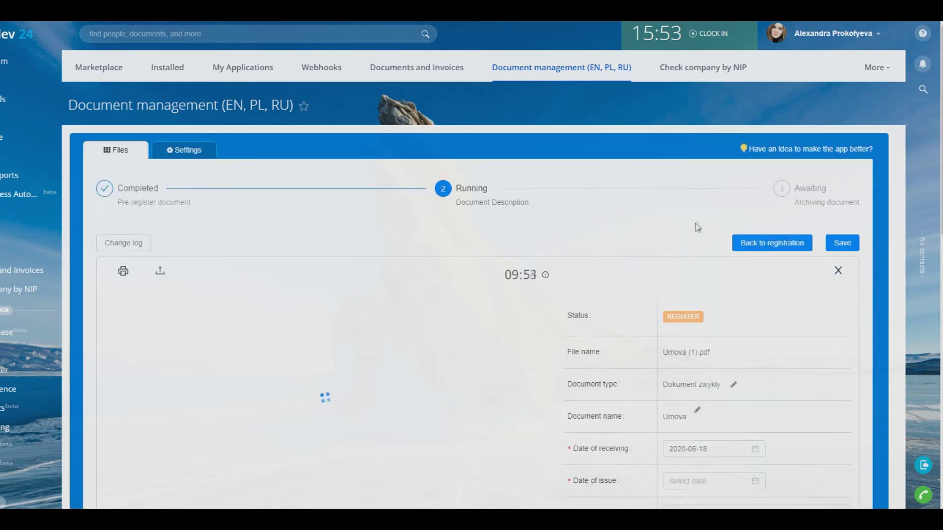
scroll(718, 335, down, 1)
scroll(717, 333, down, 1)
scroll(715, 332, down, 1)
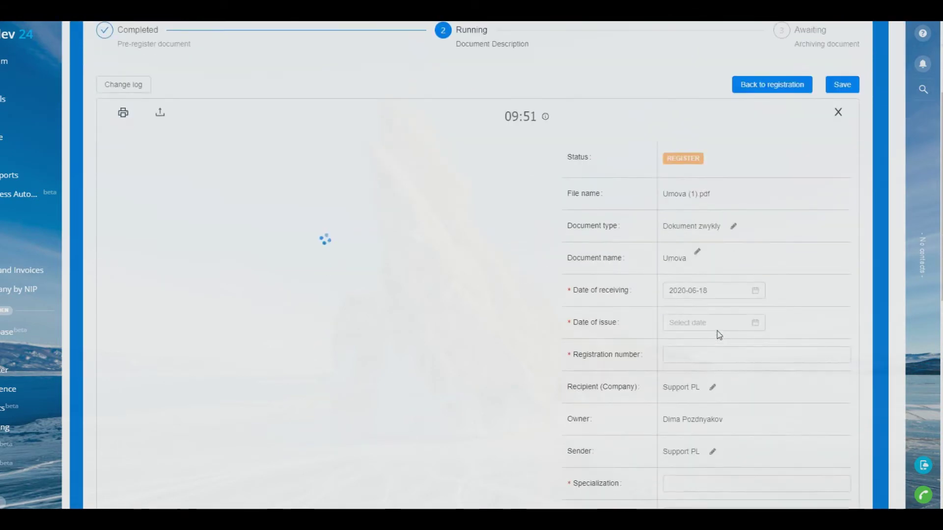
click(700, 320)
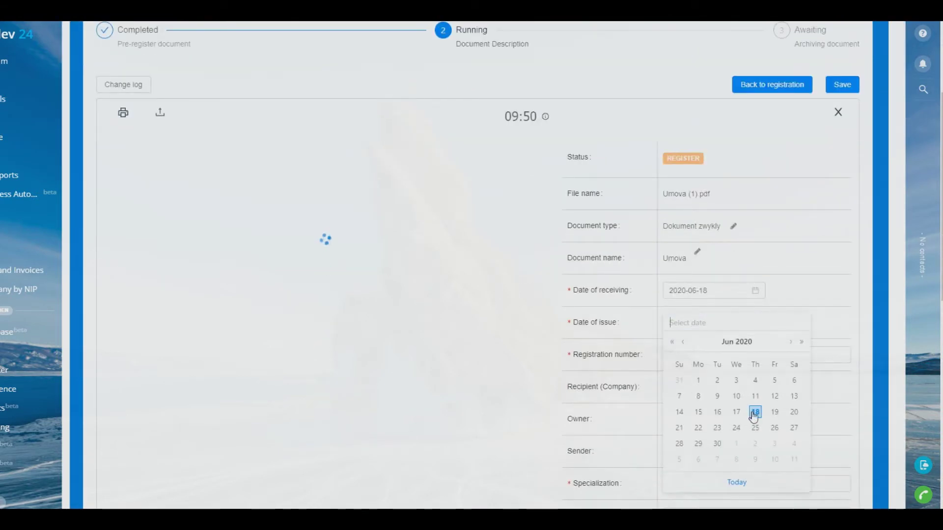
click(640, 362)
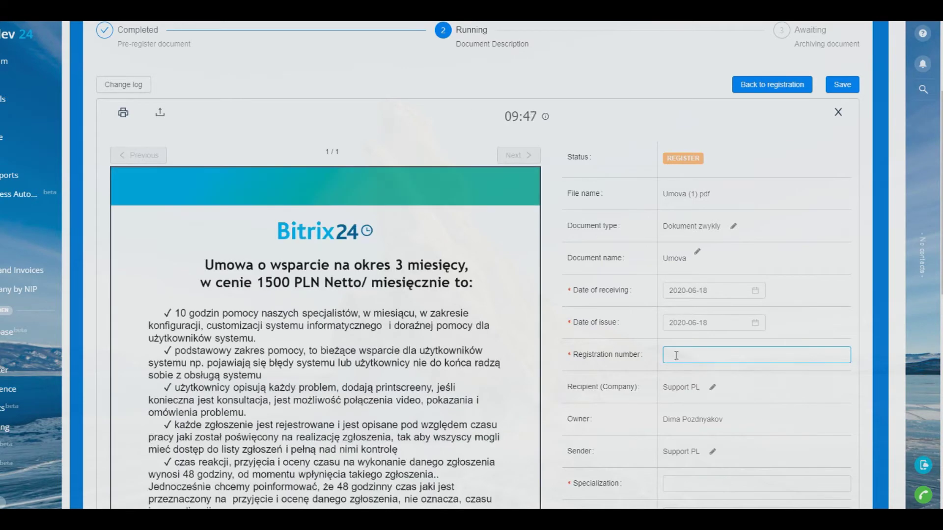
click(676, 355)
click(712, 397)
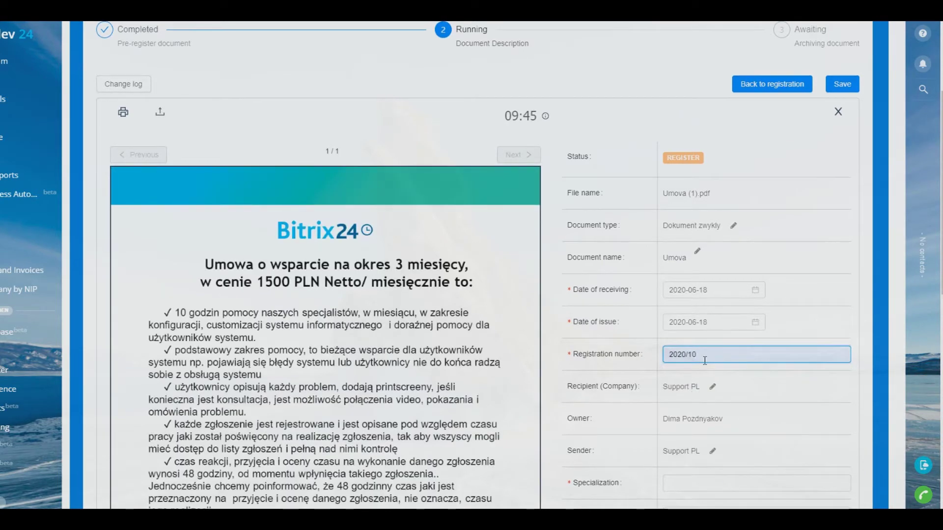
scroll(712, 385, down, 2)
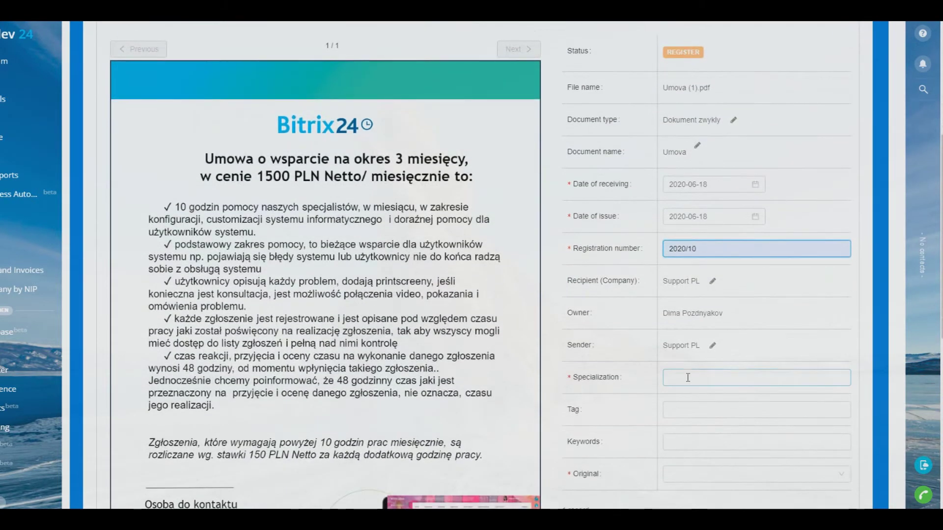
click(688, 378)
Set Specialization to spec and Tag to tag.
click(684, 398)
scroll(684, 388, down, 1)
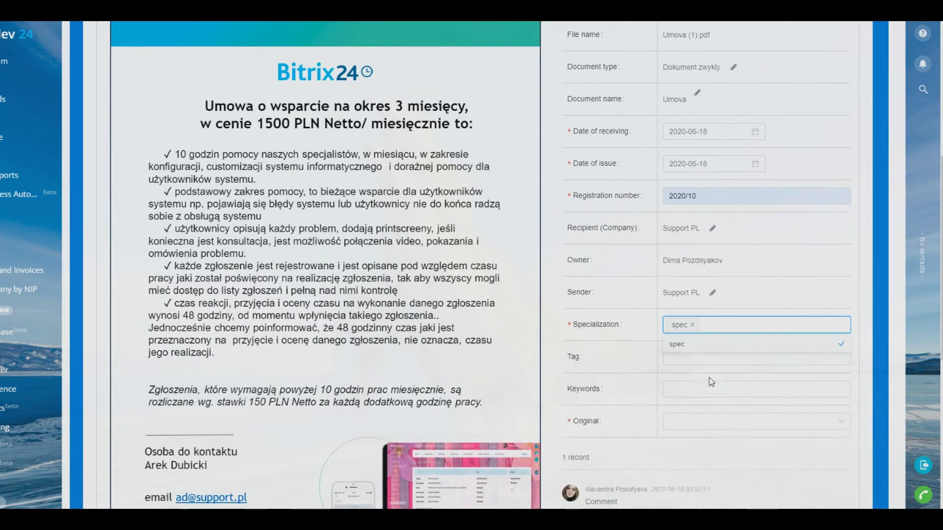
click(691, 363)
click(687, 376)
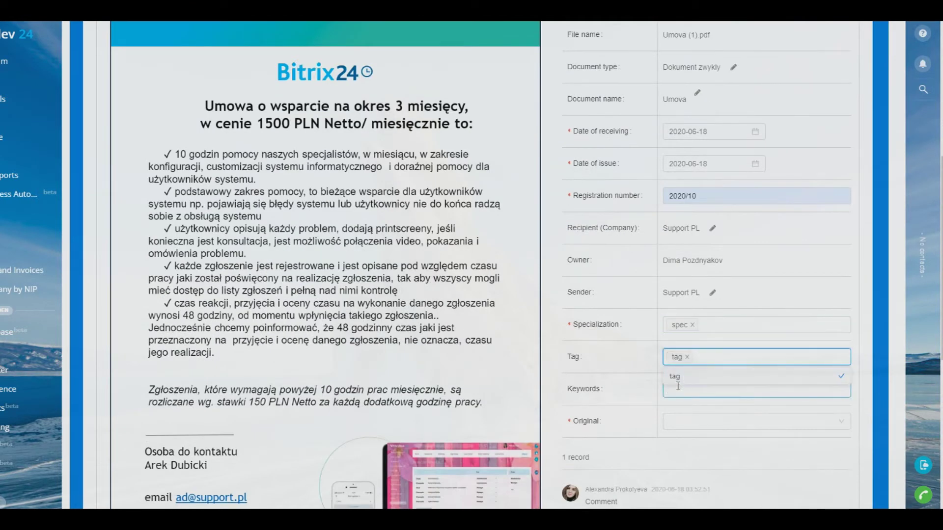
scroll(693, 416, down, 1)
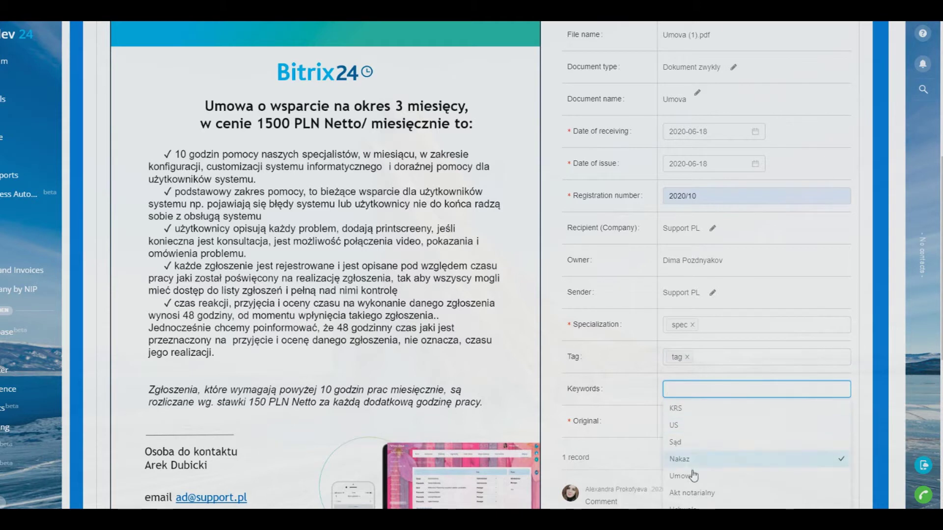
Add keyword Umowa and set the Original to Paper.
click(687, 476)
click(647, 403)
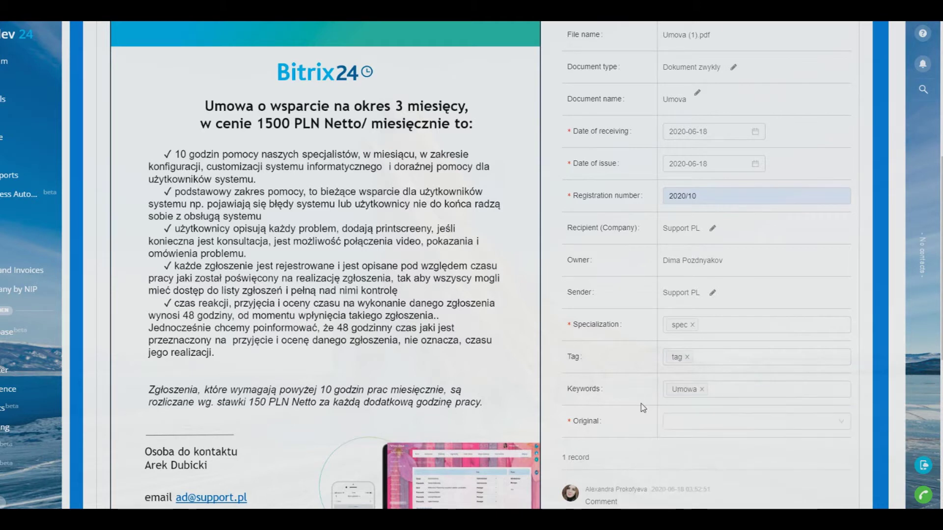
click(677, 422)
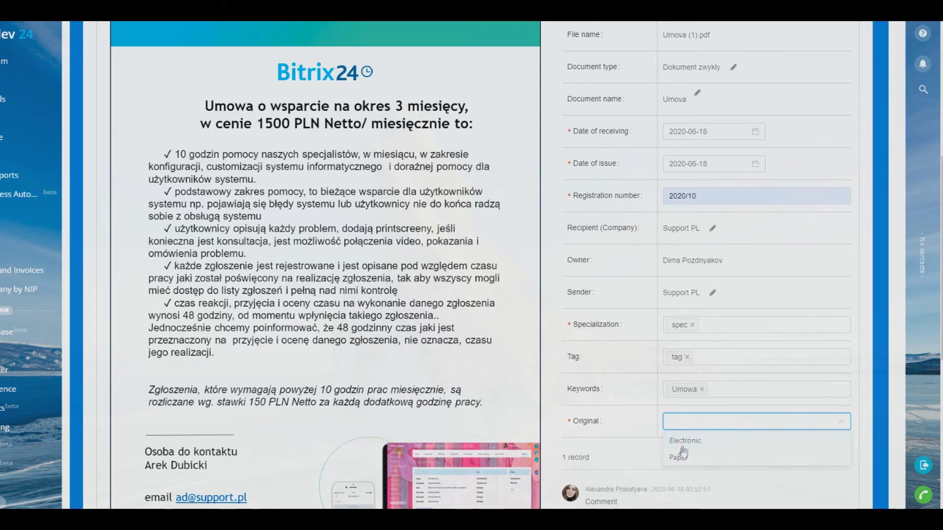
click(692, 458)
scroll(704, 427, down, 1)
scroll(705, 426, down, 3)
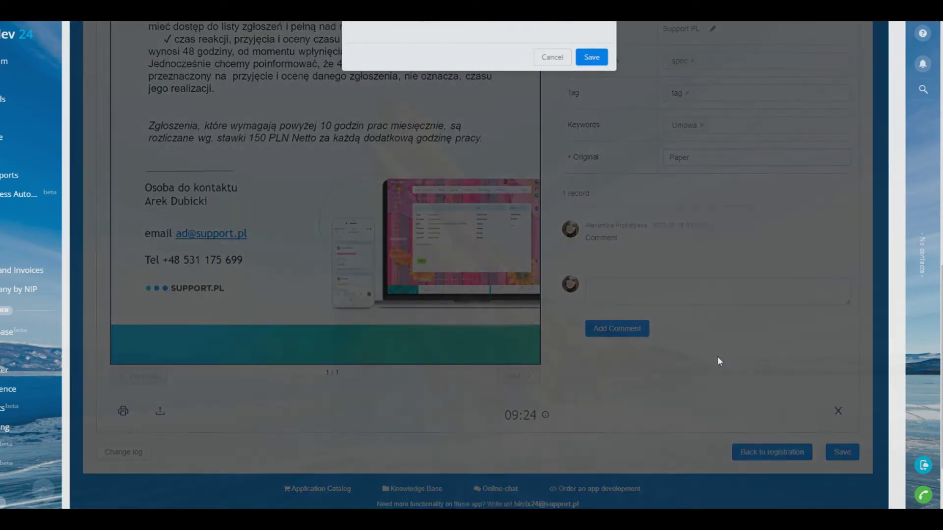
Dismiss the fields-filled confirmation so Umova lists as DESCRIBED.
click(594, 320)
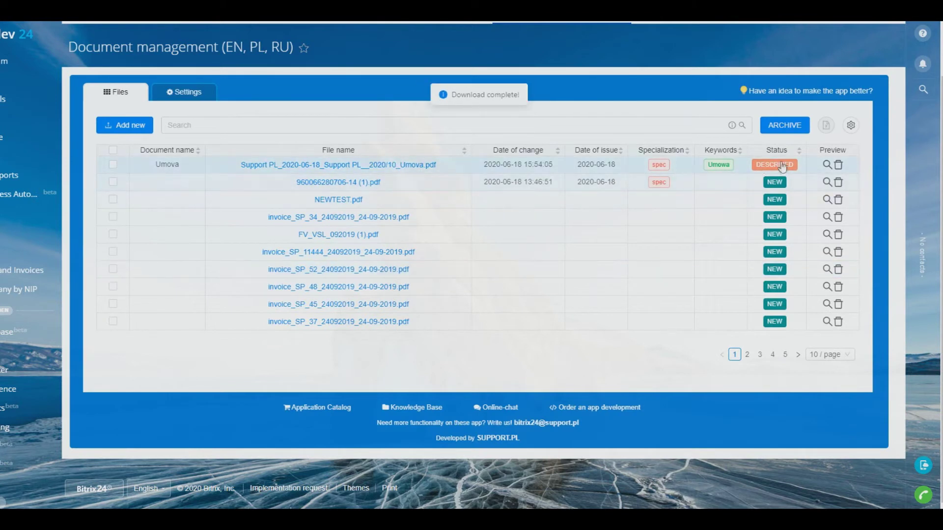
Archive the Umova contract under binder number 2020/10/18/2.
click(379, 166)
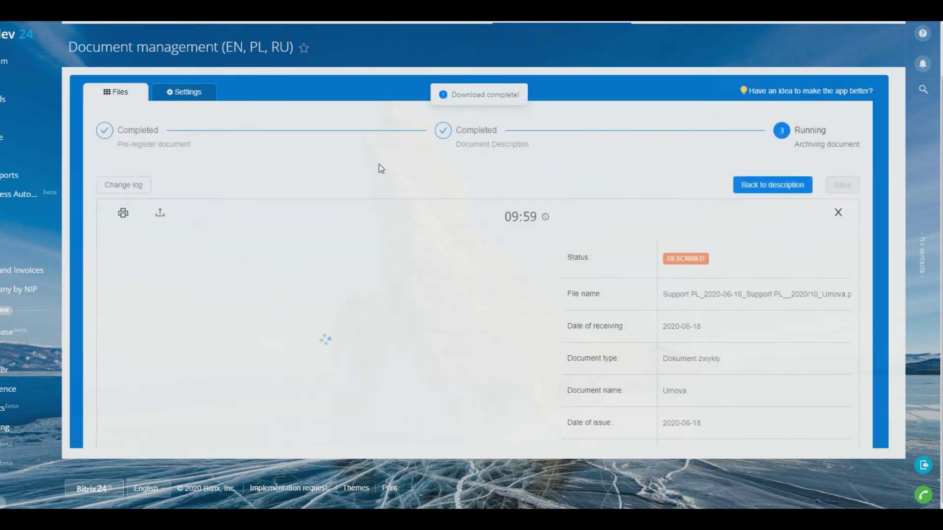
scroll(639, 261, down, 1)
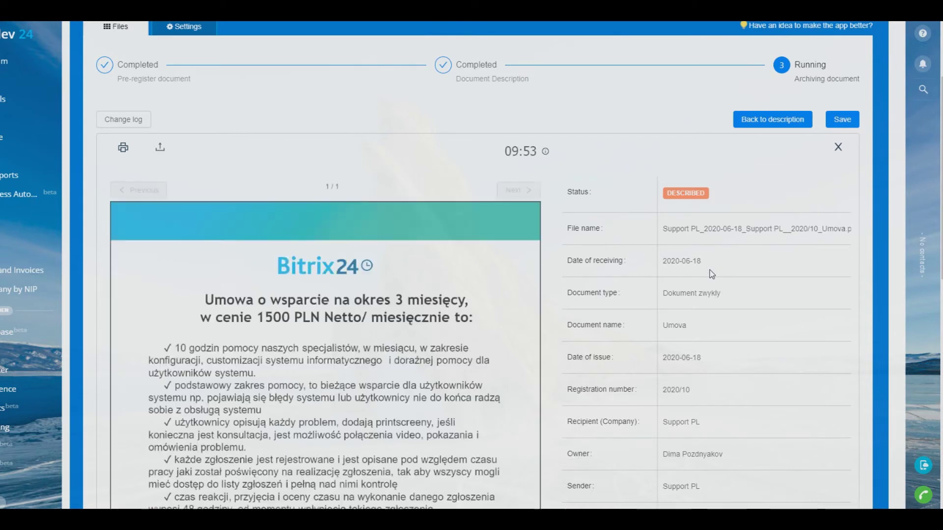
scroll(715, 285, down, 3)
scroll(718, 296, down, 1)
scroll(718, 297, down, 2)
click(670, 224)
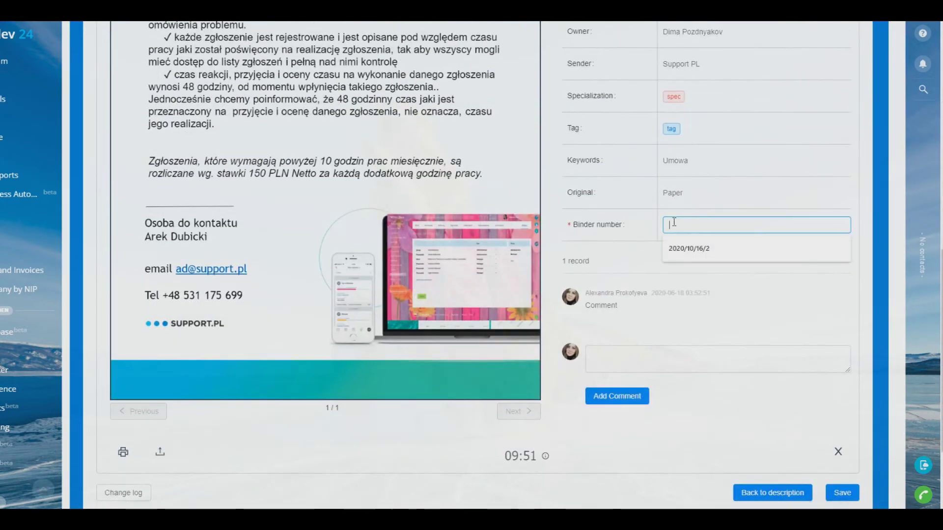
click(699, 249)
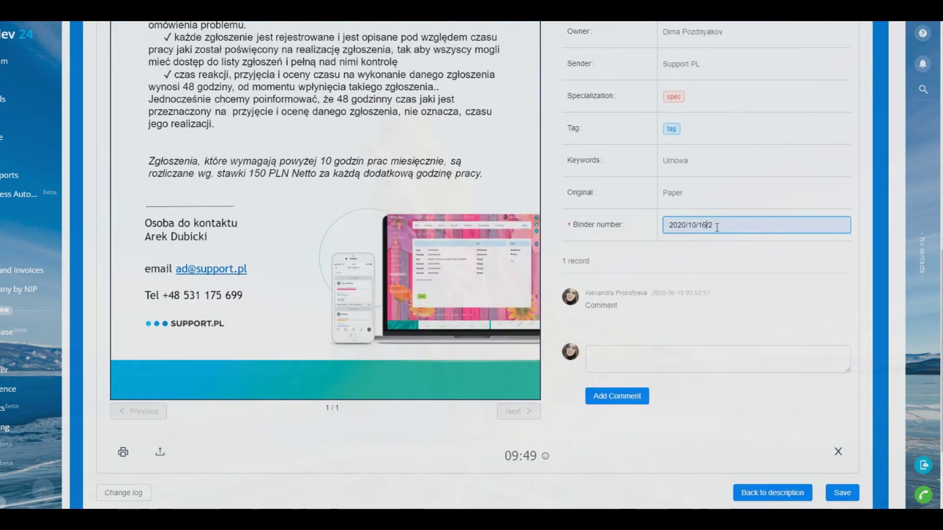
key(BackSpace)
text(8)
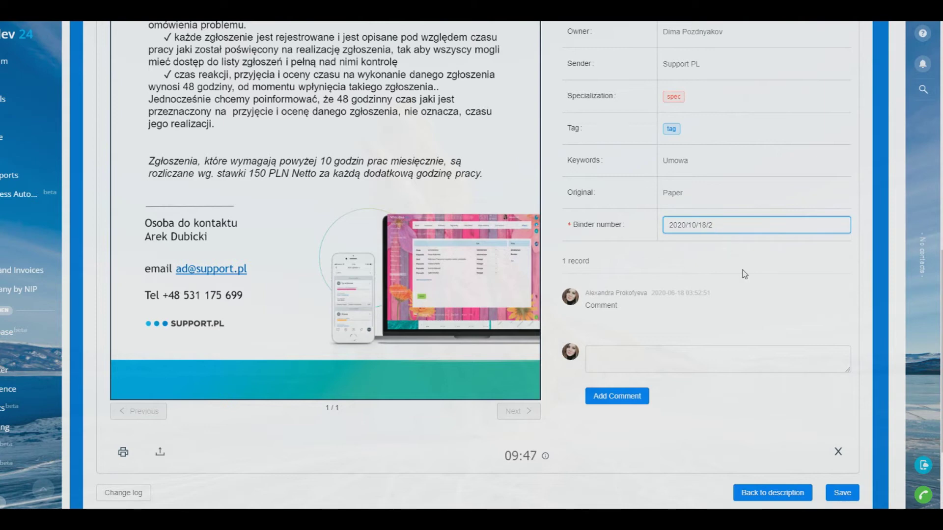
click(743, 273)
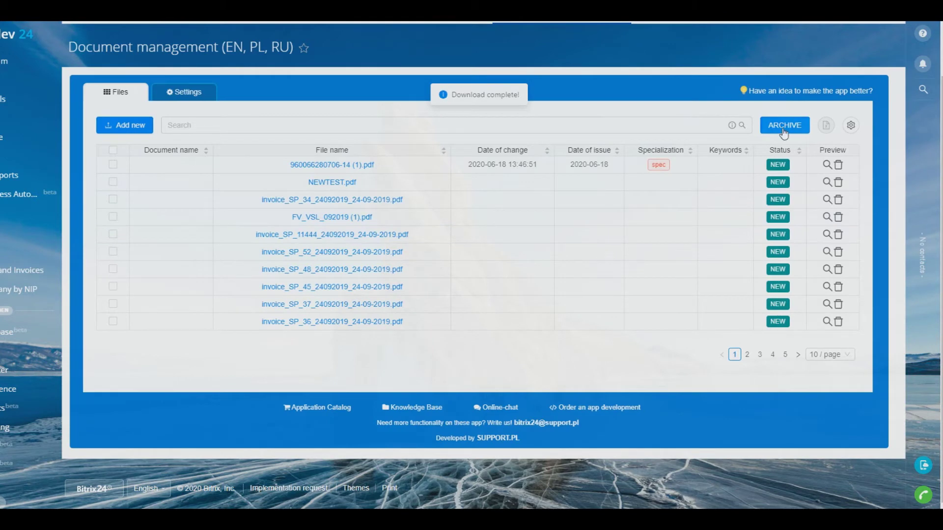
Filter to archived documents and preview both pages of the Umova contract.
click(783, 130)
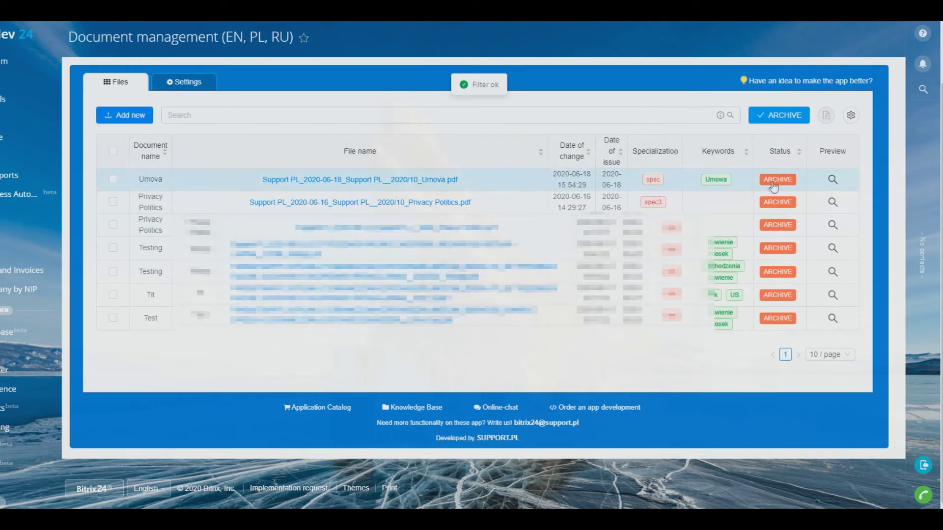
click(772, 182)
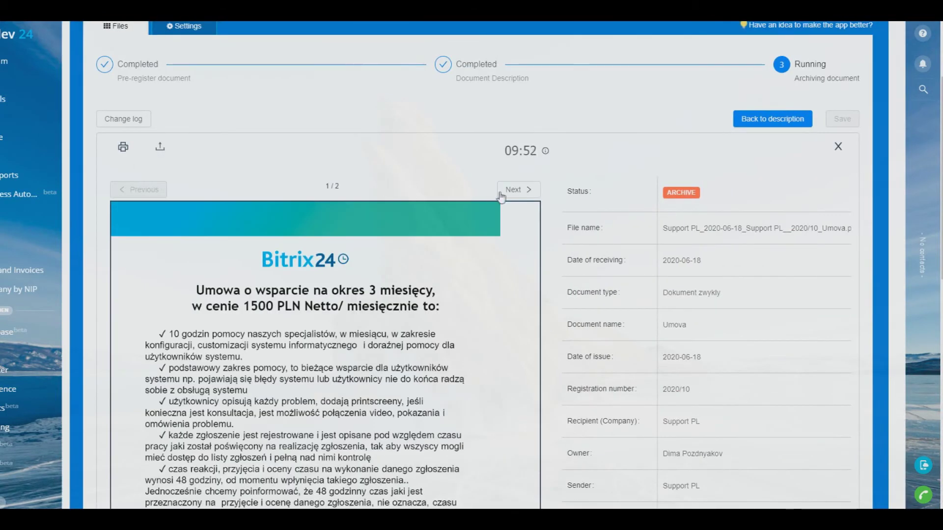
click(500, 192)
scroll(280, 257, down, 2)
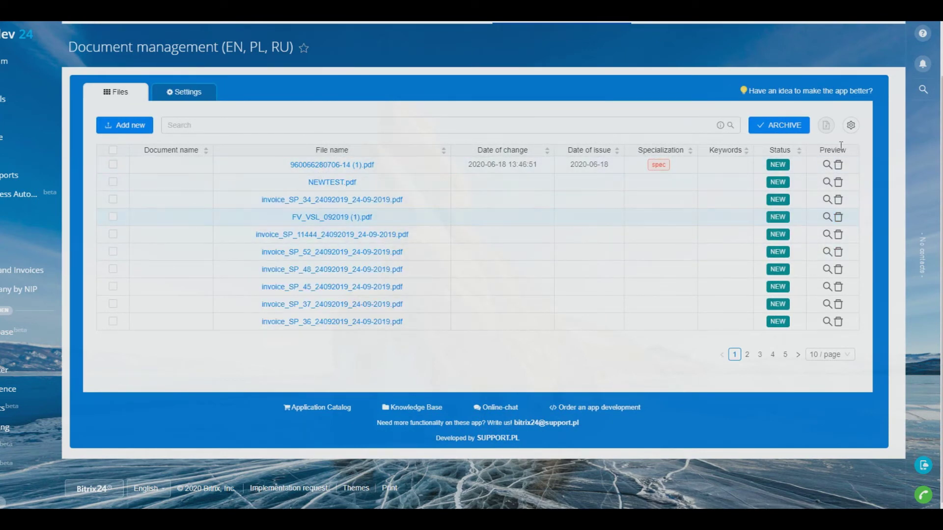
Enable Tag in the document table's visible columns settings.
click(851, 125)
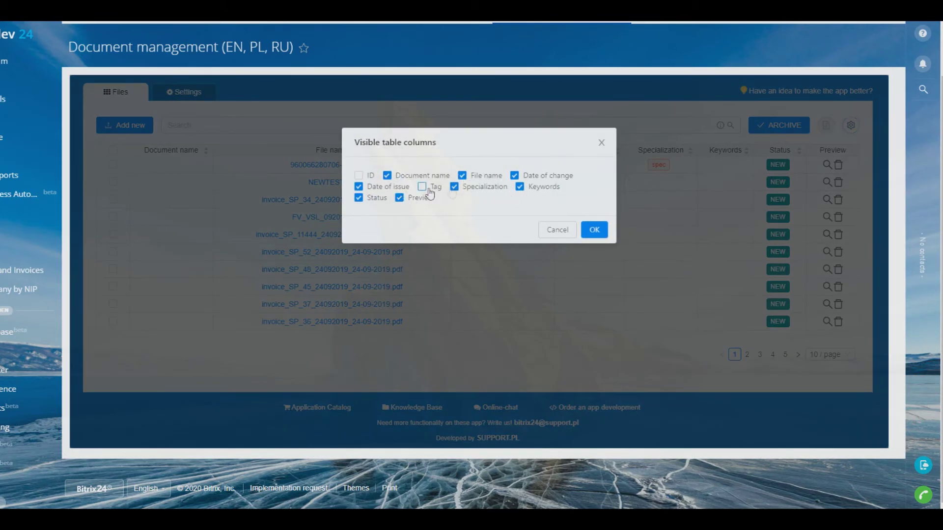
click(610, 234)
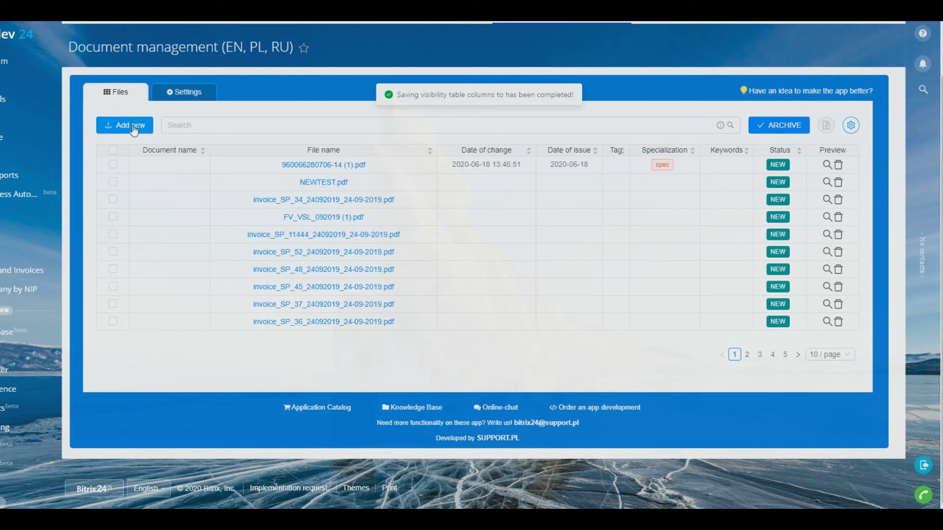
Open the advanced filters and browse the Status, Keywords and Specialization options without choosing any.
click(274, 122)
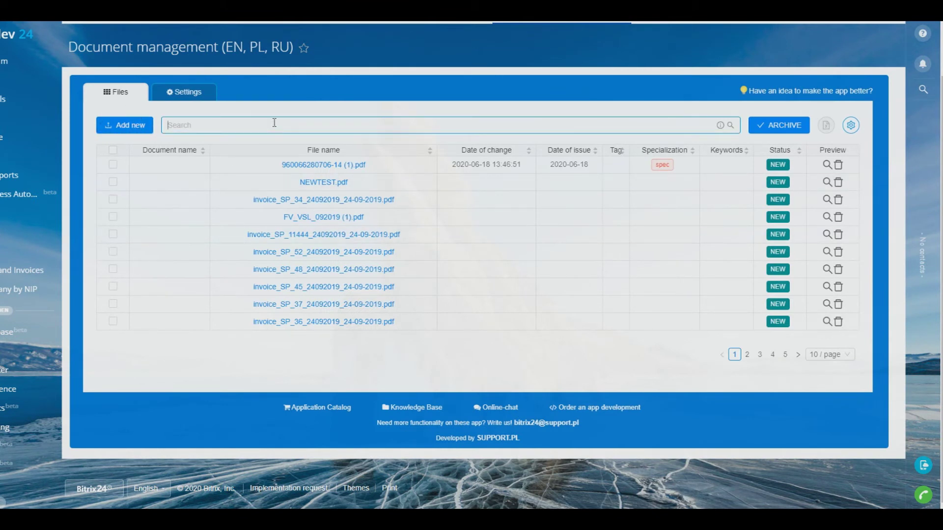
click(288, 146)
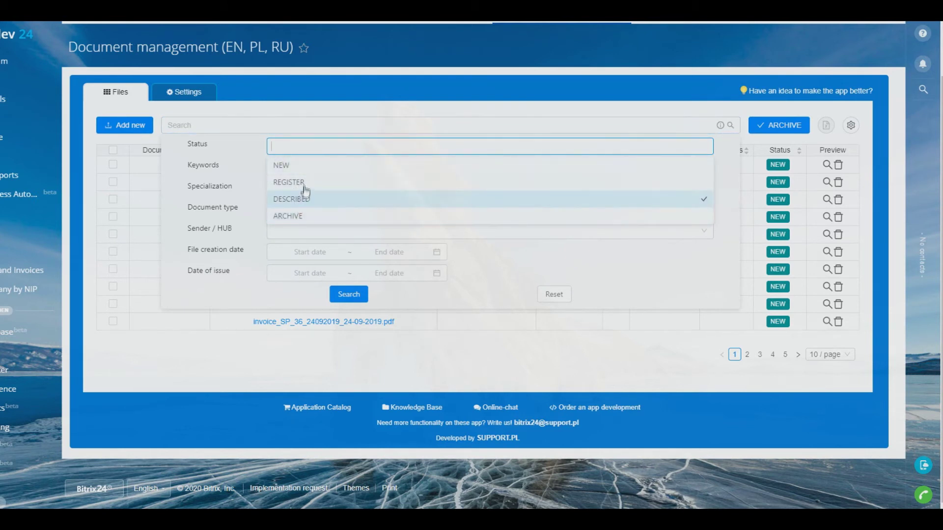
click(251, 149)
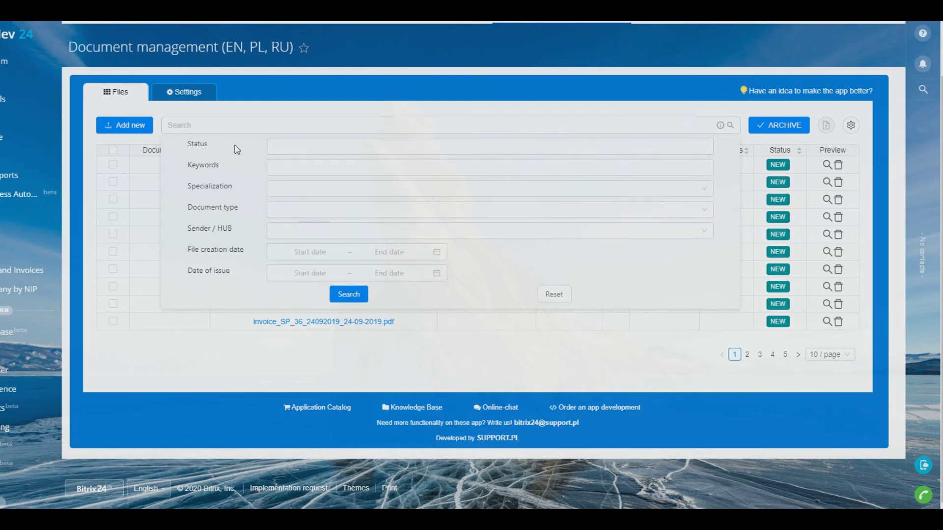
click(288, 166)
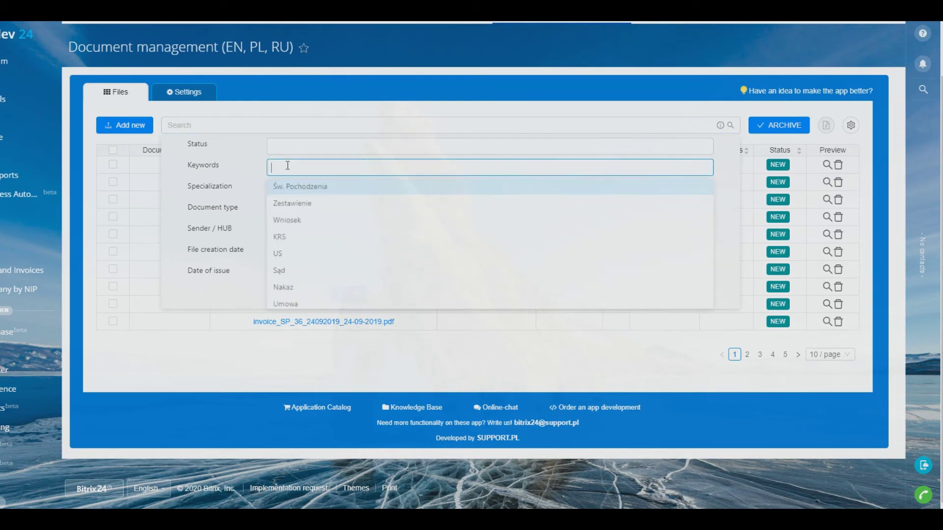
click(255, 174)
click(276, 190)
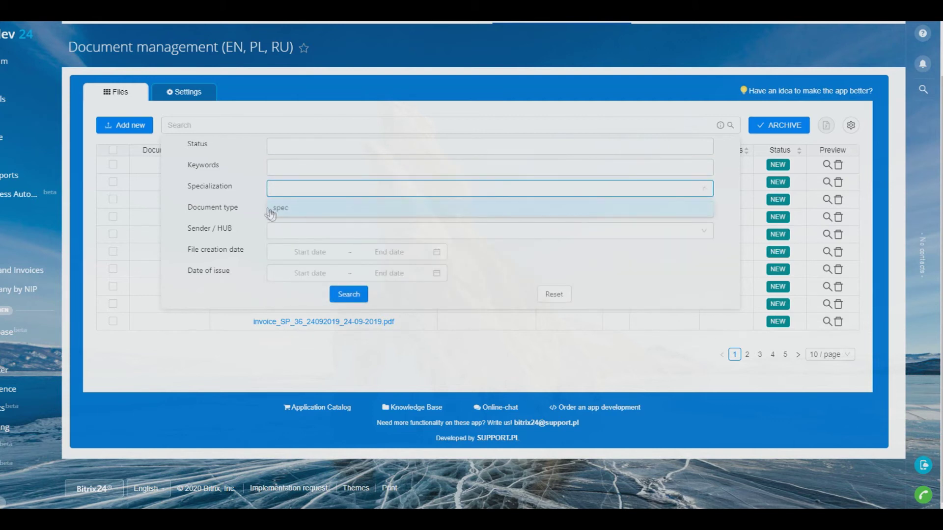
Browse the Document type, Sender / HUB and date range filters, leaving every field empty.
click(272, 212)
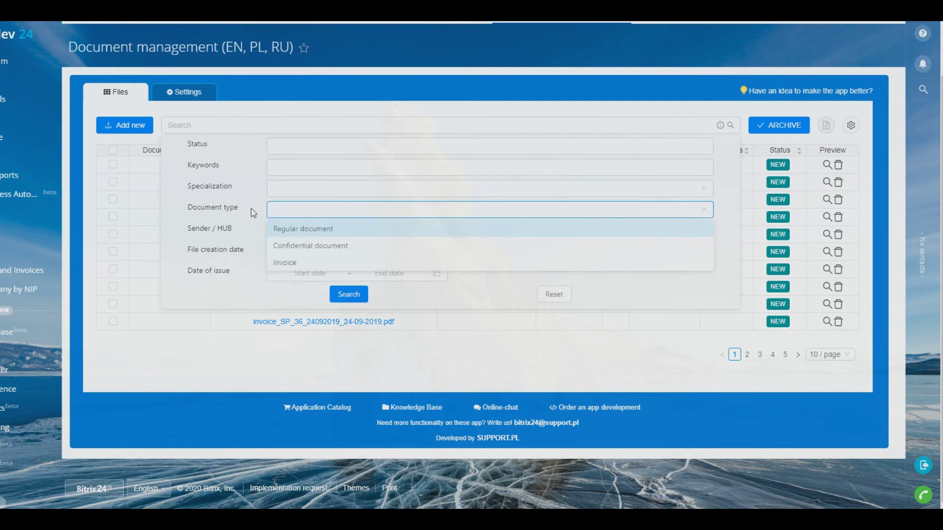
click(253, 212)
click(277, 213)
click(259, 207)
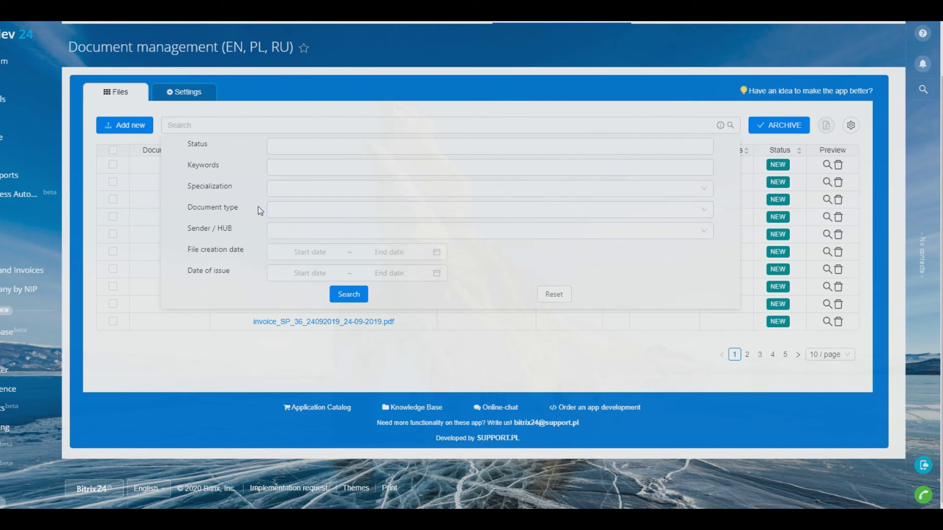
click(274, 230)
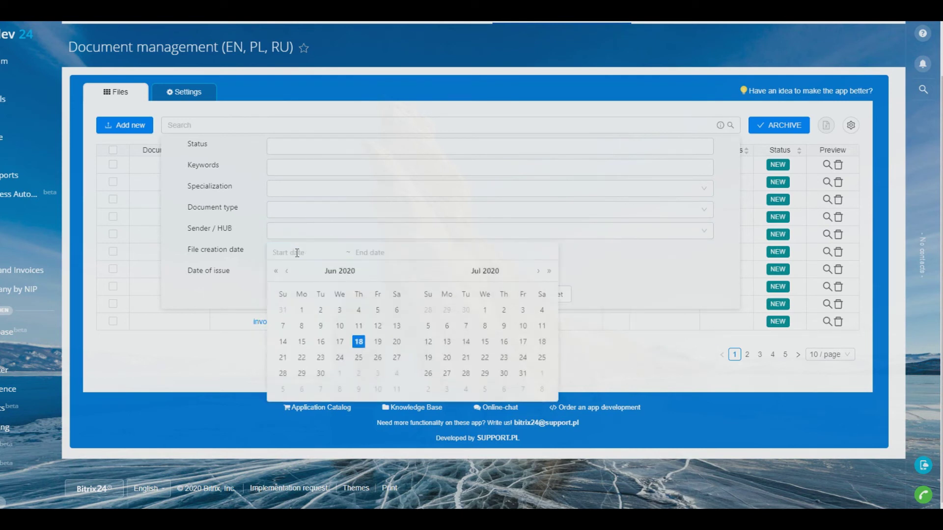
click(252, 279)
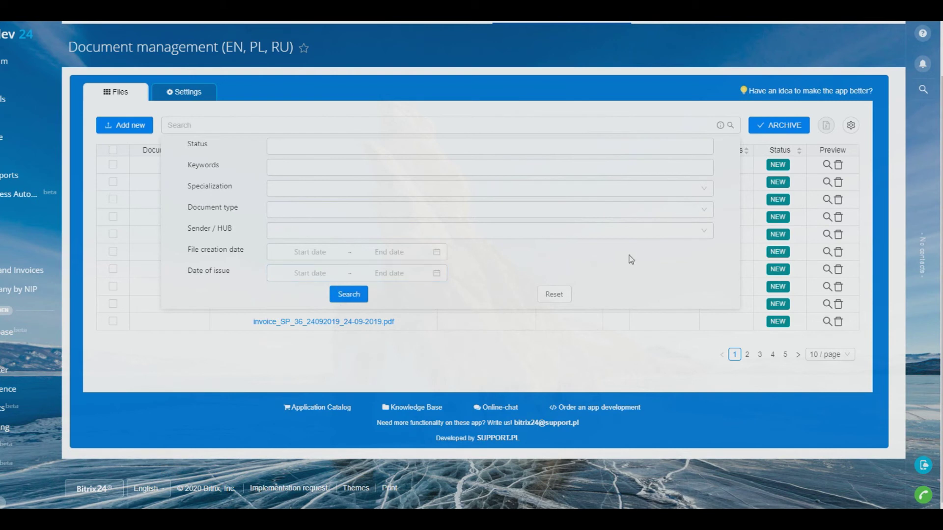
mouse_move(720, 125)
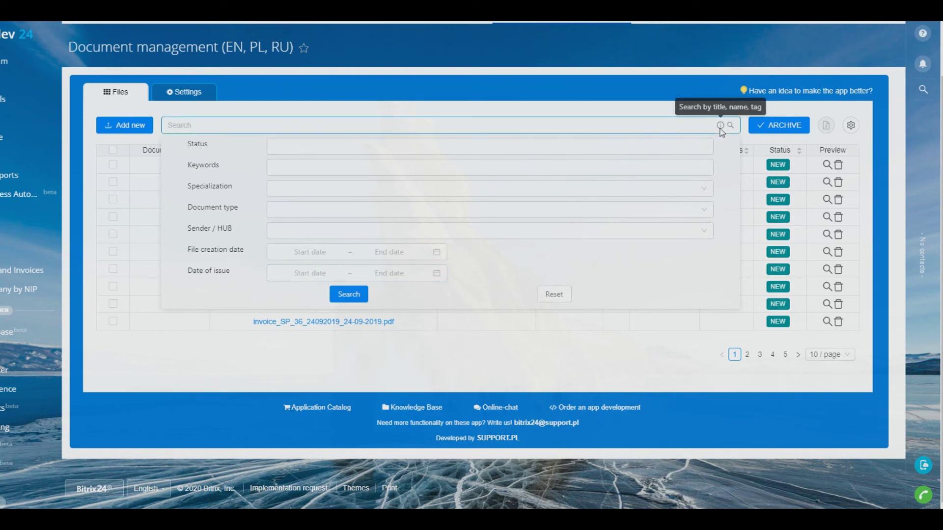
click(644, 114)
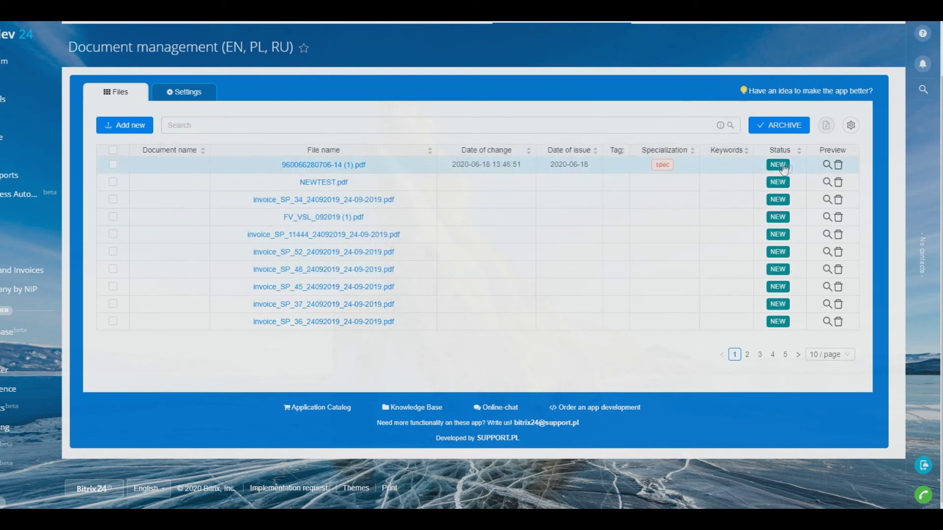
click(113, 165)
click(113, 183)
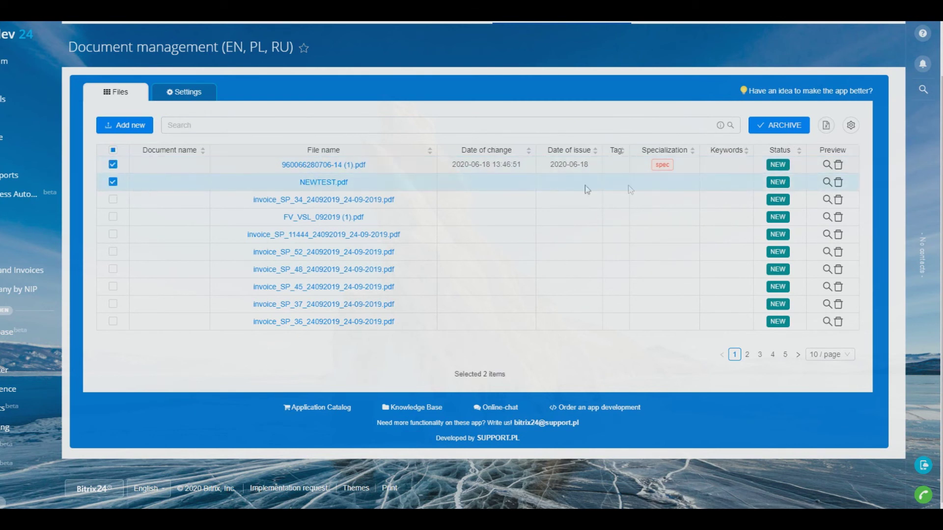
click(825, 127)
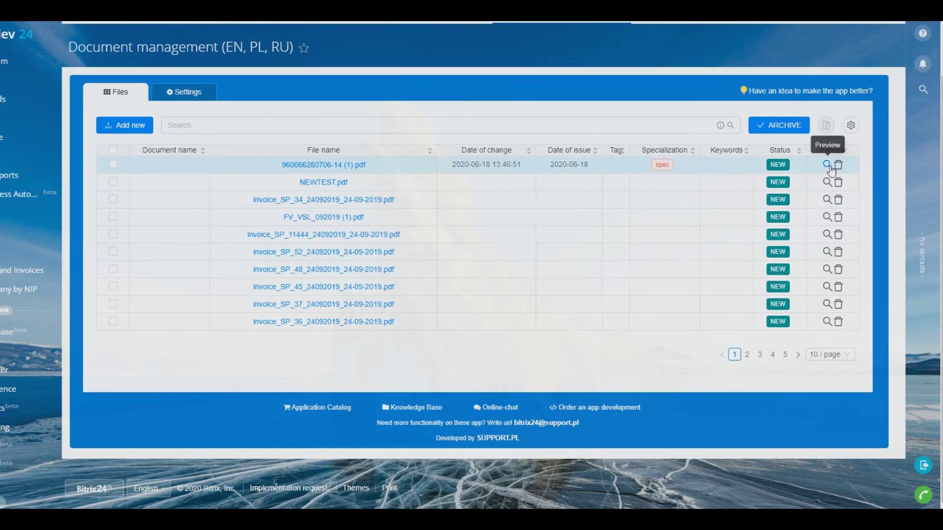
click(828, 166)
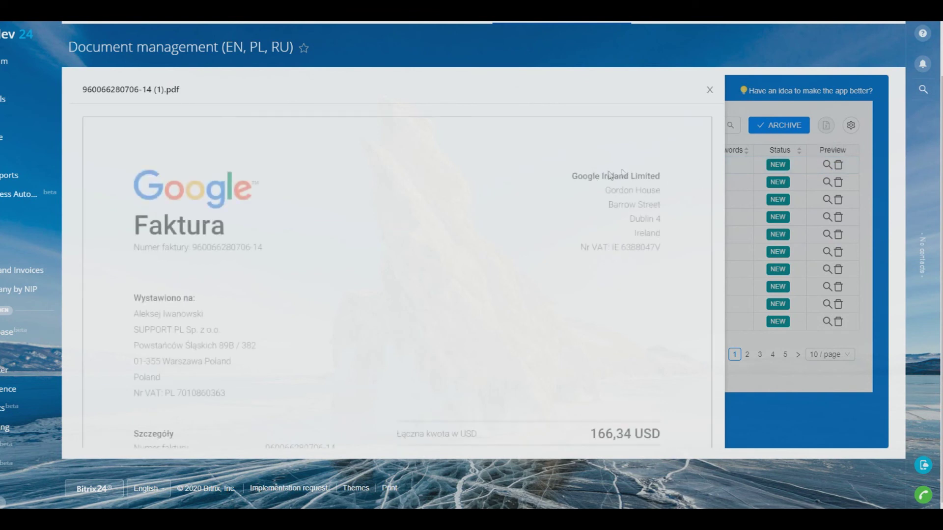
click(709, 91)
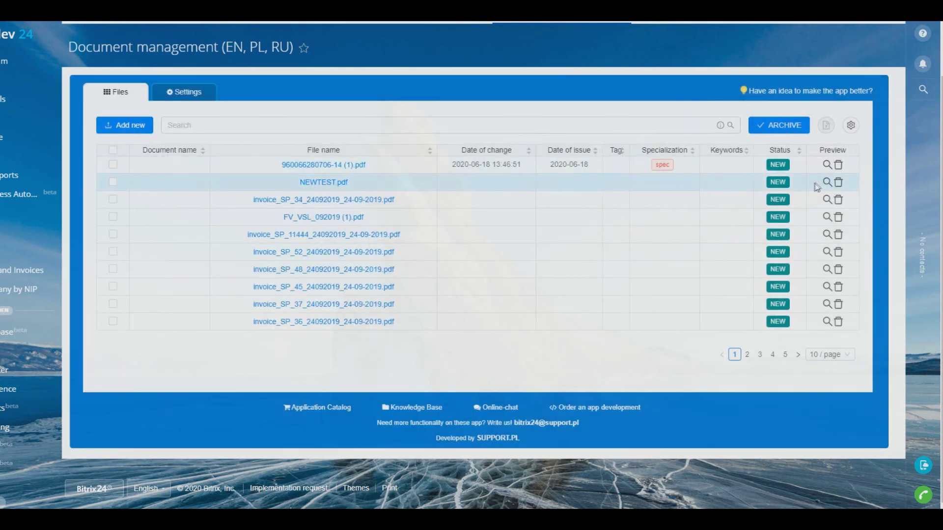